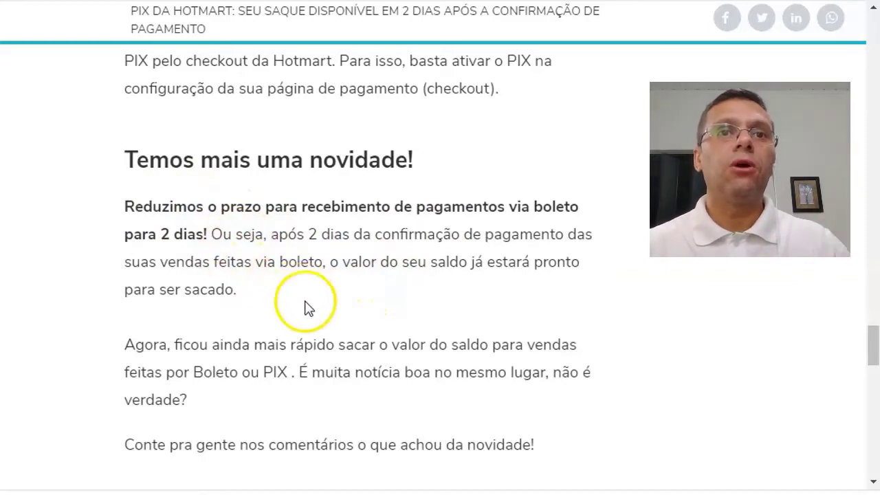
scroll(305, 305, "down", 2)
scroll(305, 307, "up", 2)
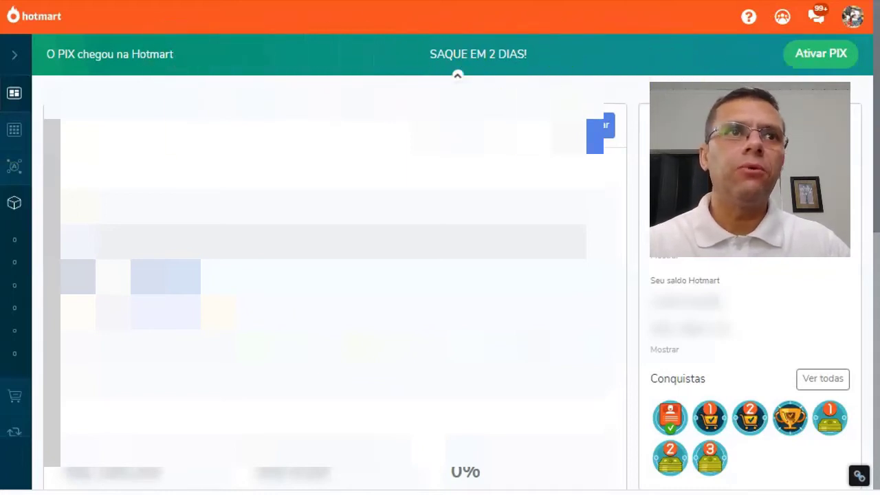
Open the list of products registered under Sou Produtor(a) in the Hotmart account
mouse_move(19, 178)
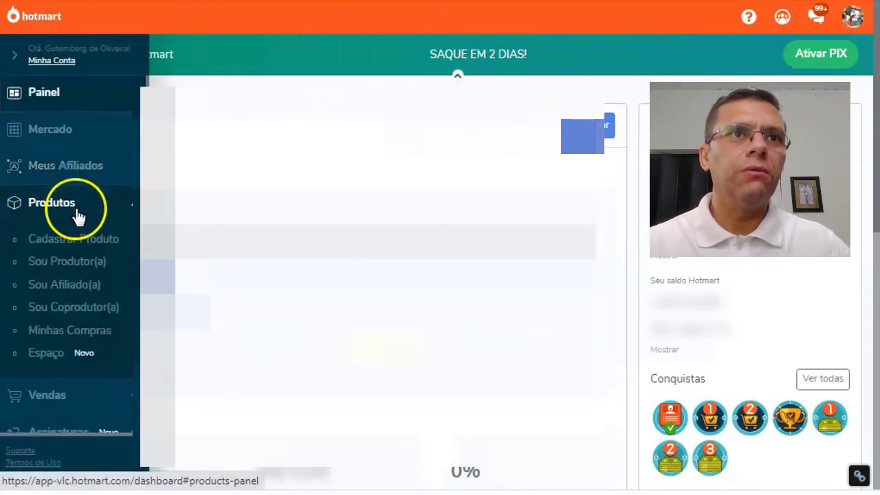
left_click(130, 211)
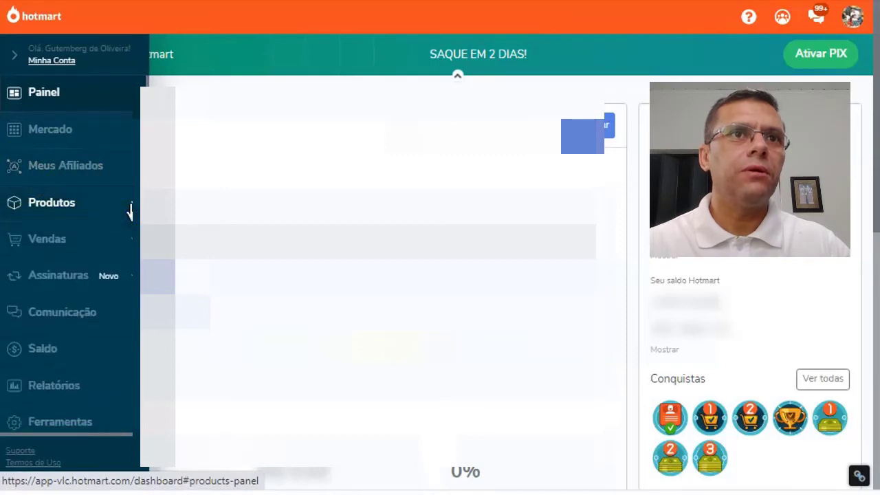
left_click(130, 209)
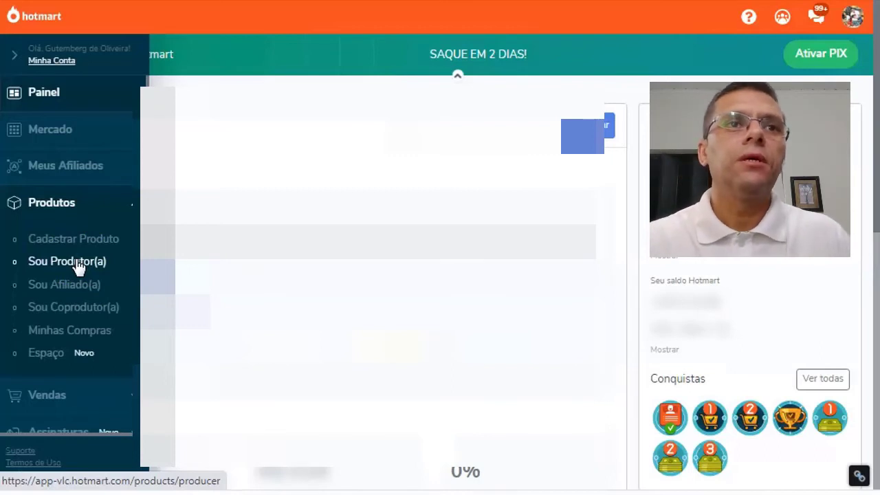
left_click(77, 267)
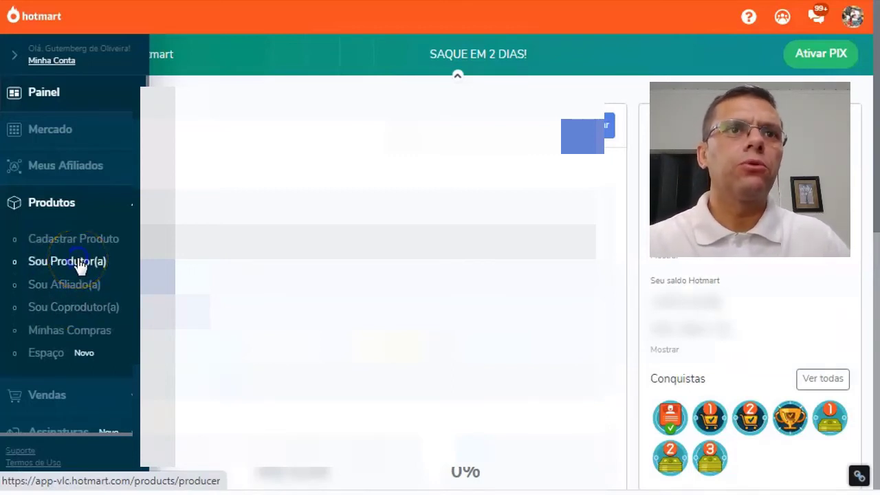
left_click(114, 267)
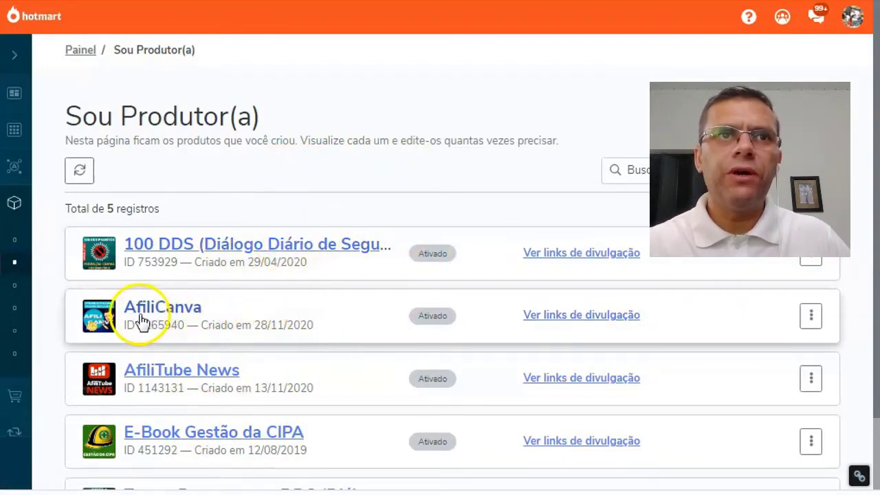
Open the AfiliCanva product for editing and go to Configurações de checkout among its tools
left_click(811, 316)
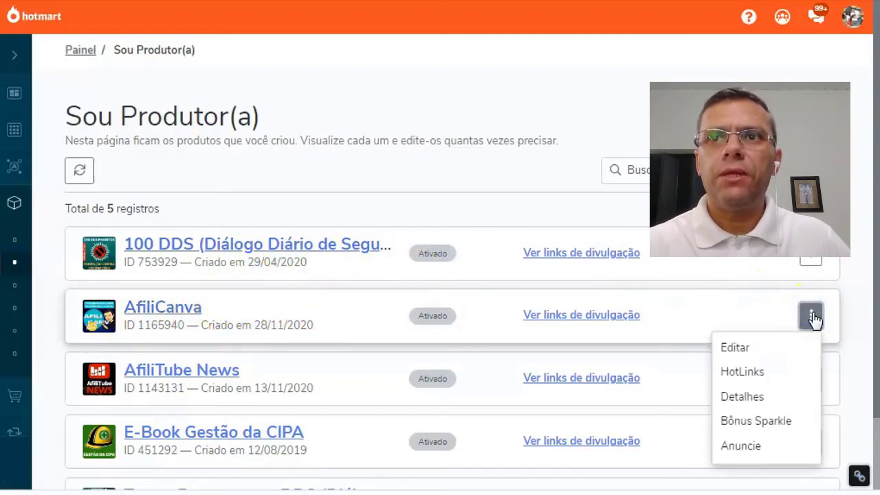
left_click(746, 351)
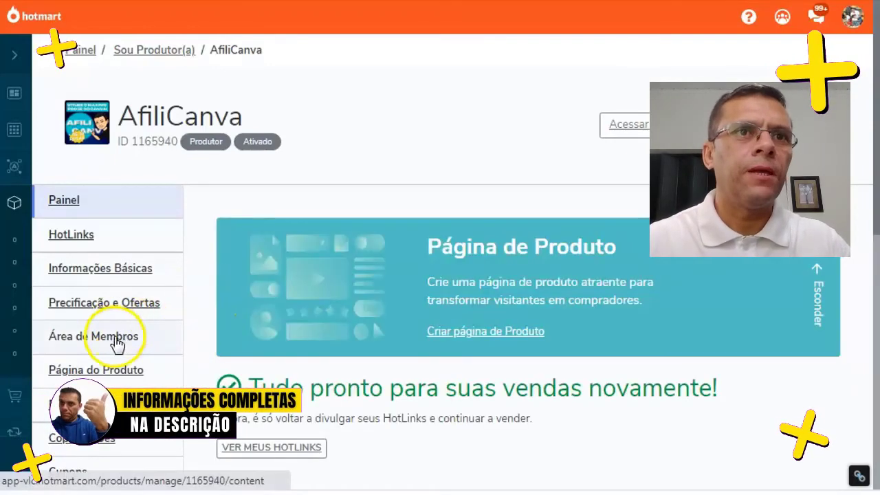
scroll(117, 416, "down", 1)
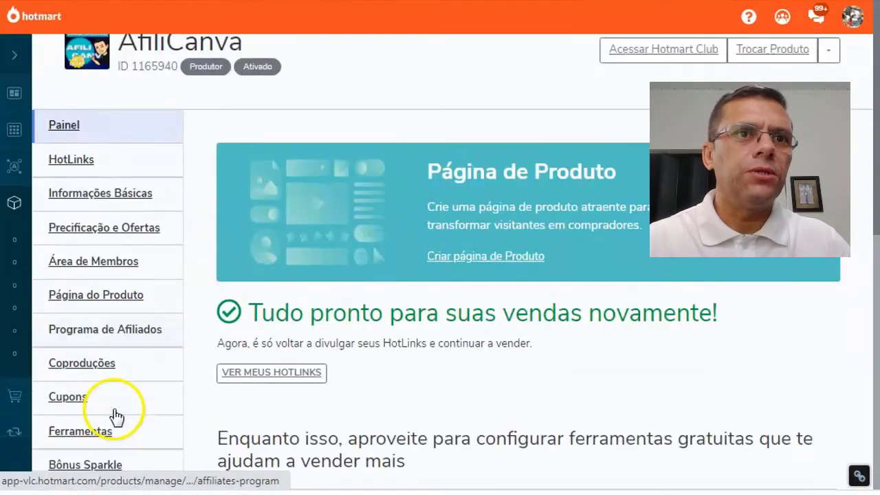
scroll(116, 412, "down", 1)
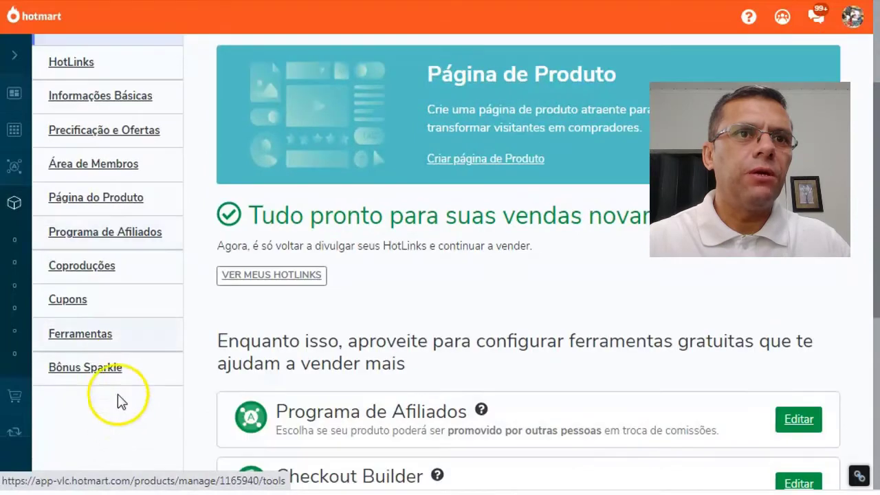
left_click(93, 337)
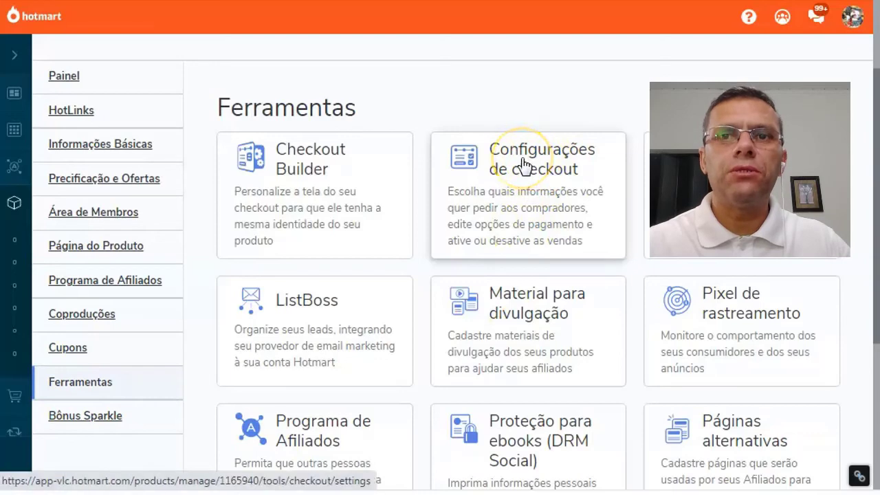
left_click(522, 165)
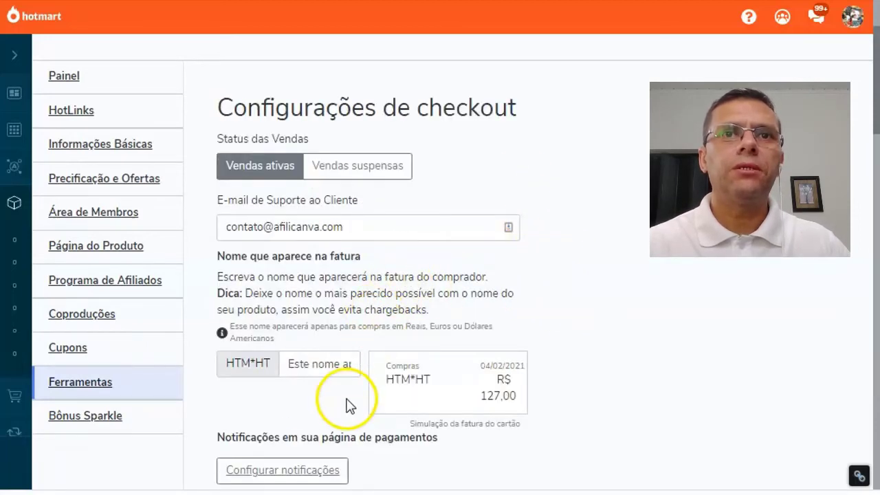
Review the AfiliCanva checkout settings, from the payment options through the form, post-purchase and online chat options to WhatsApp support
scroll(355, 404, "down", 6)
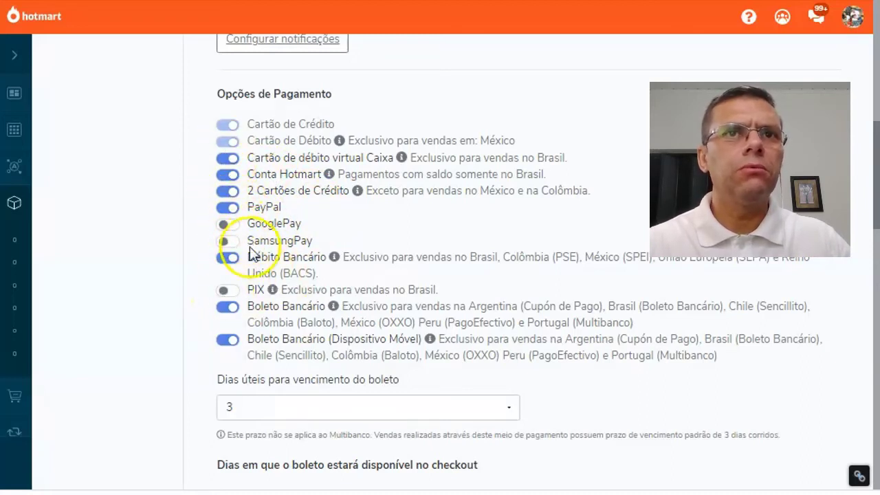
scroll(248, 289, "up", 1)
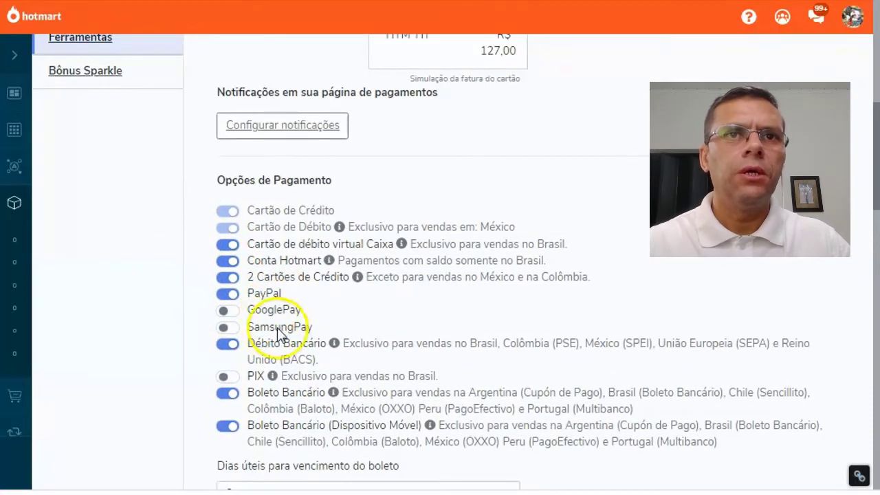
scroll(255, 293, "up", 1)
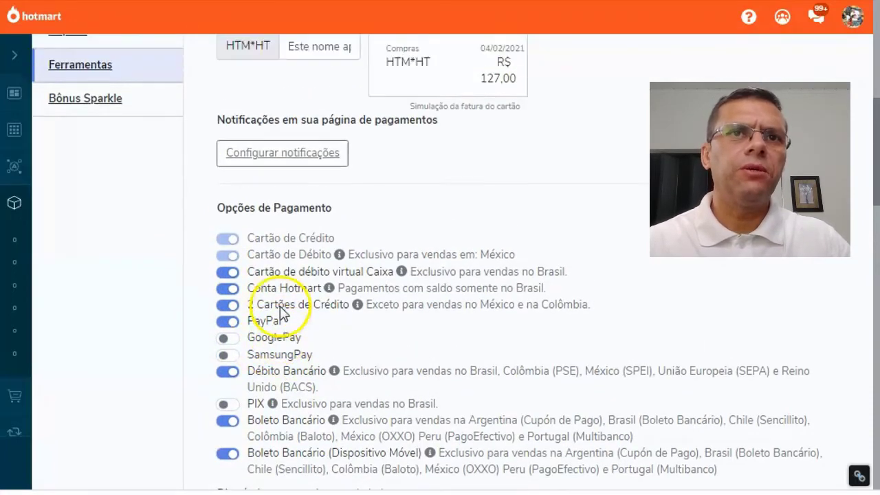
scroll(447, 329, "down", 5)
scroll(447, 302, "down", 3)
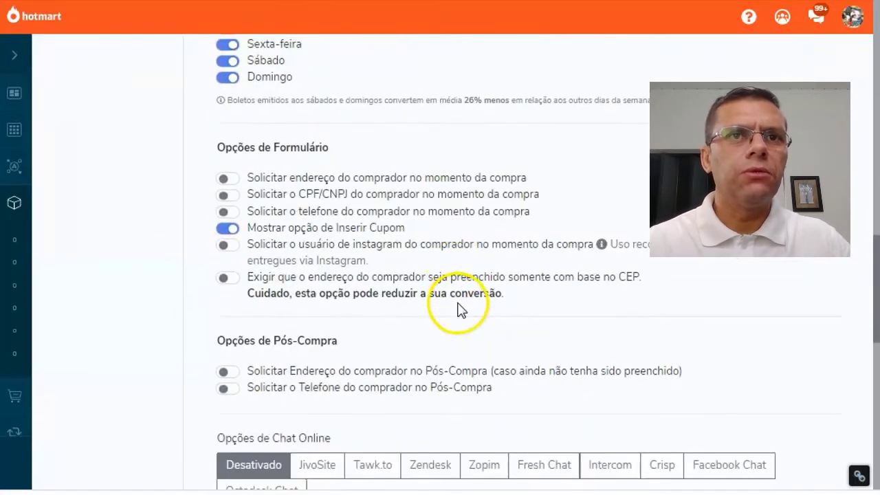
scroll(471, 320, "down", 2)
scroll(419, 320, "up", 2)
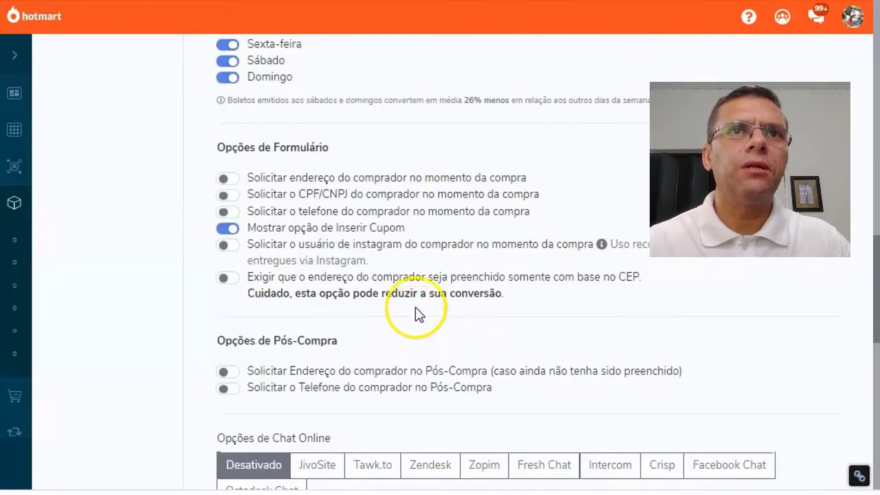
scroll(403, 324, "down", 2)
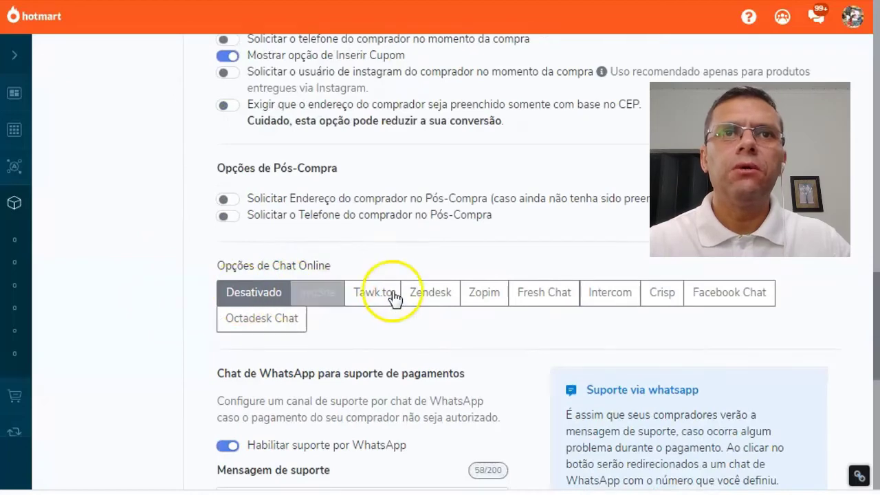
scroll(481, 365, "down", 2)
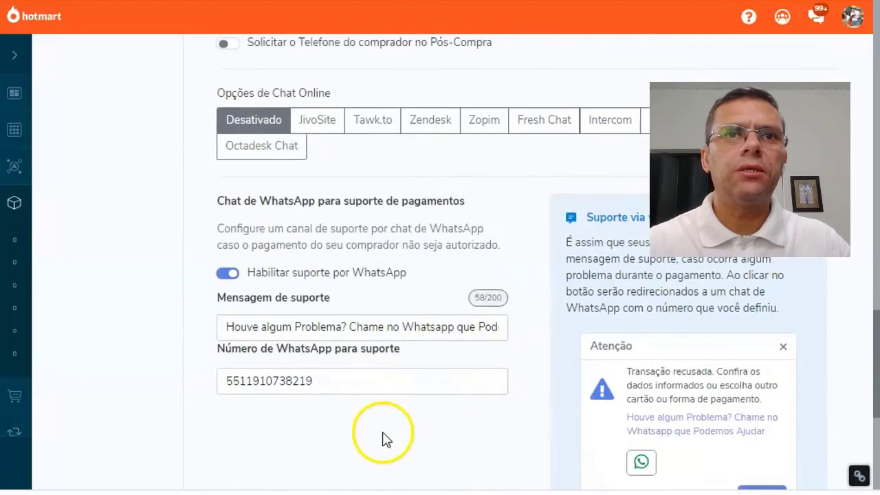
scroll(678, 367, "down", 1)
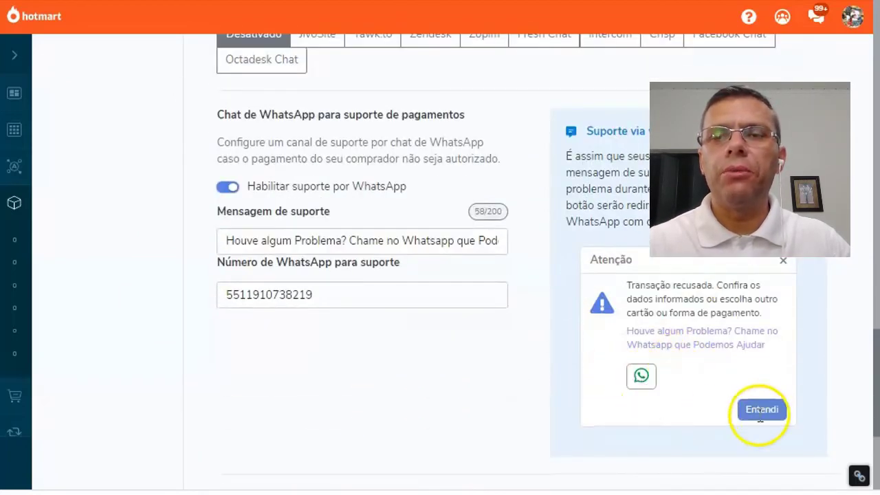
scroll(636, 363, "up", 1)
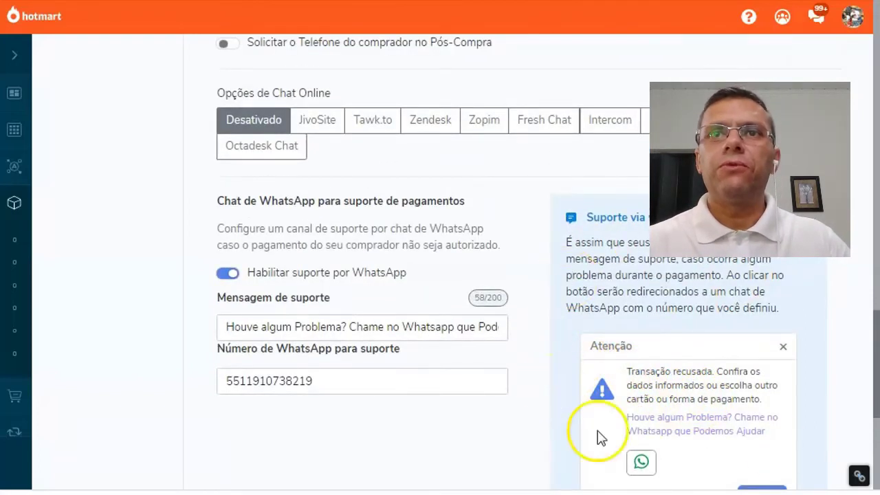
scroll(546, 359, "up", 3)
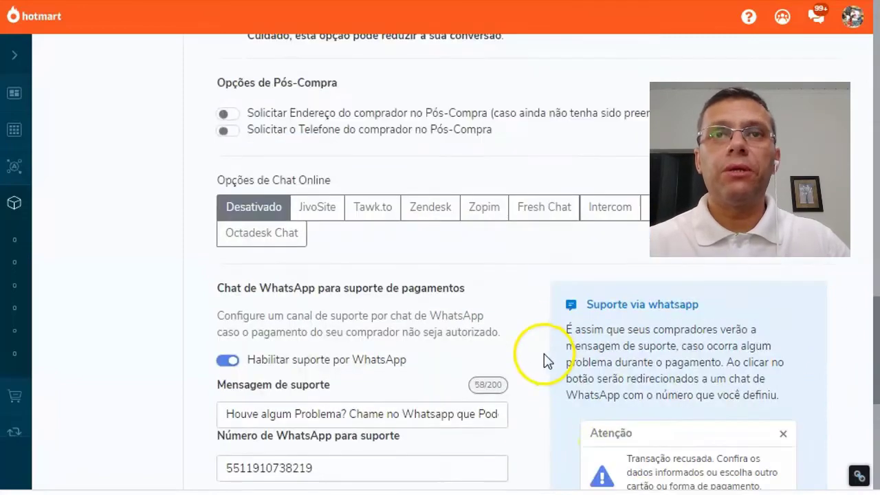
Enable PIX in the AfiliCanva payment options and save the checkout settings
scroll(507, 332, "up", 10)
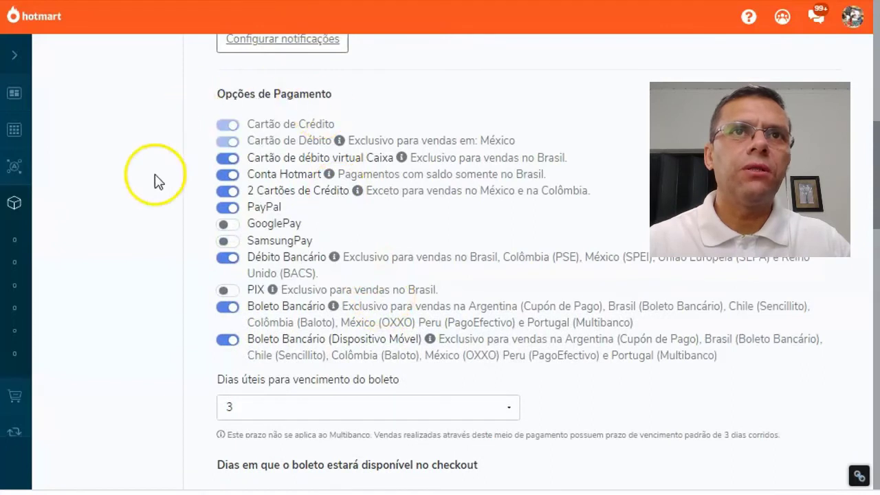
left_click(233, 290)
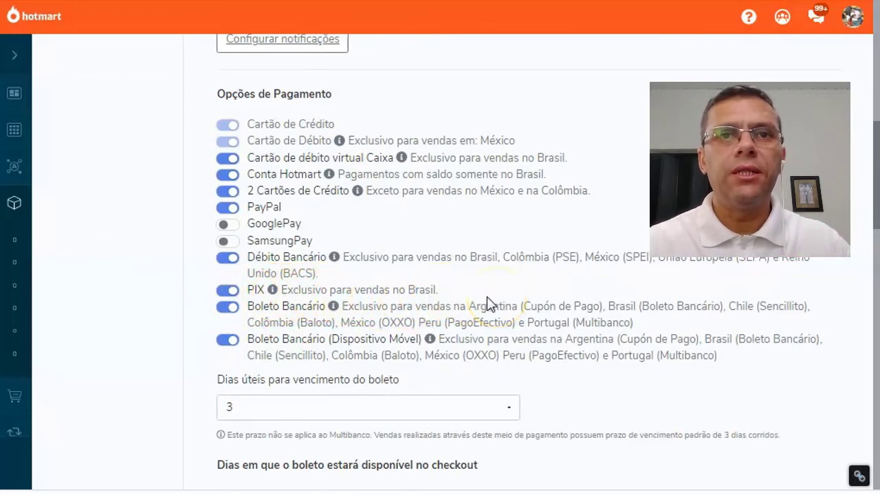
scroll(513, 306, "down", 1)
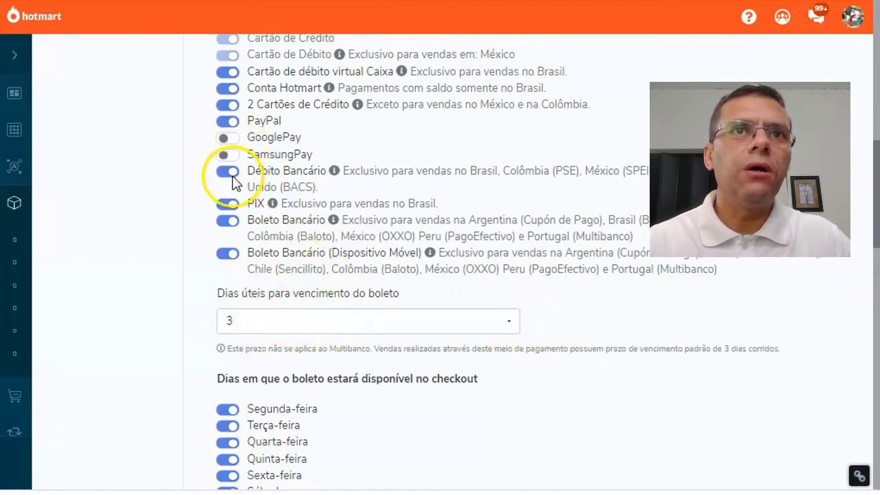
scroll(232, 181, "up", 1)
left_click(227, 291)
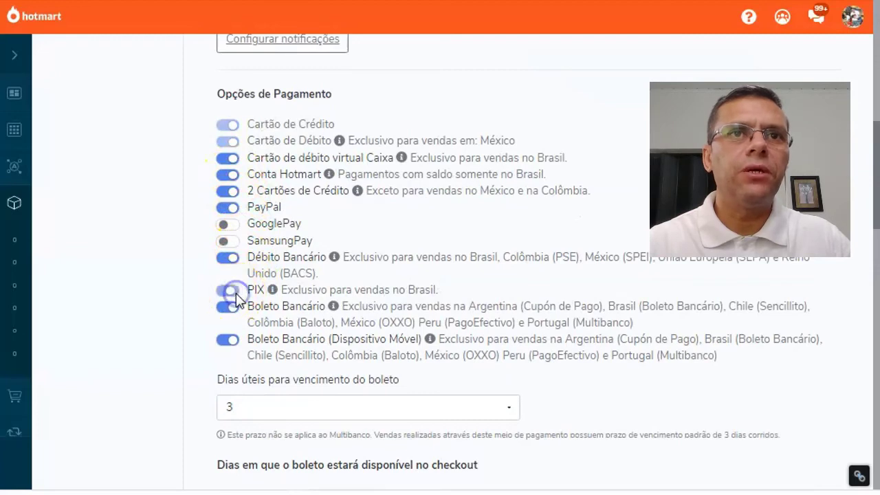
scroll(500, 344, "down", 13)
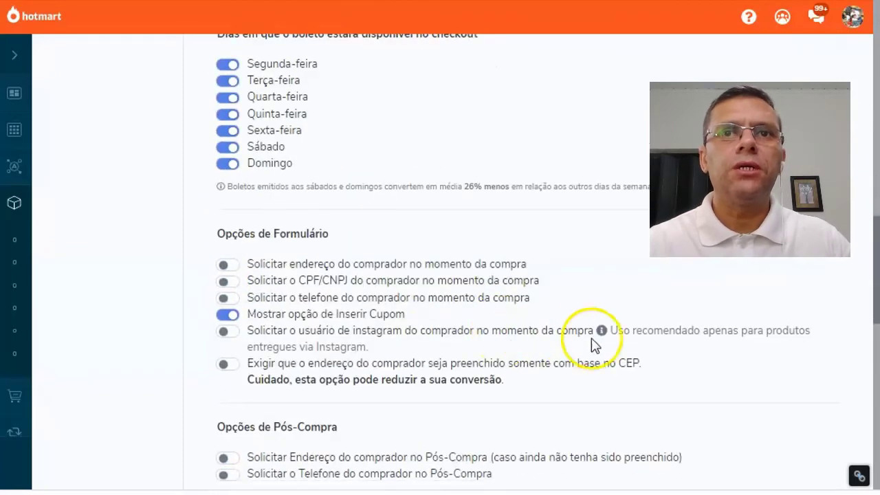
scroll(595, 351, "down", 5)
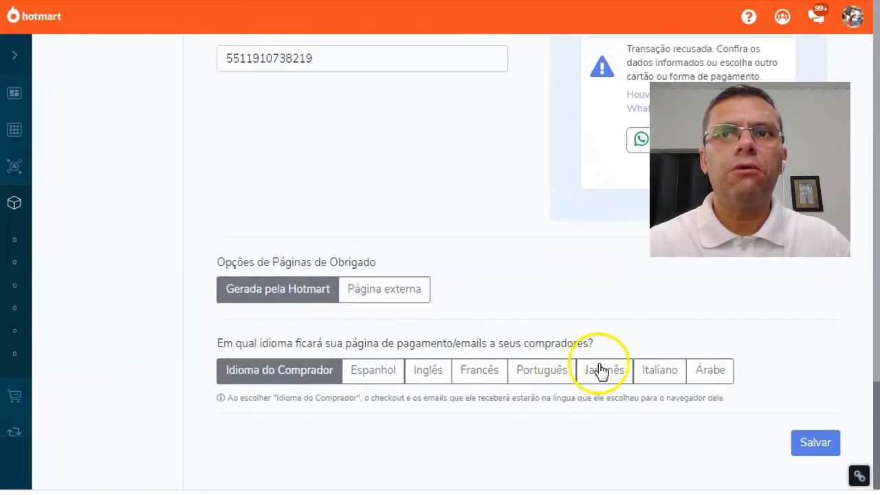
left_click(814, 444)
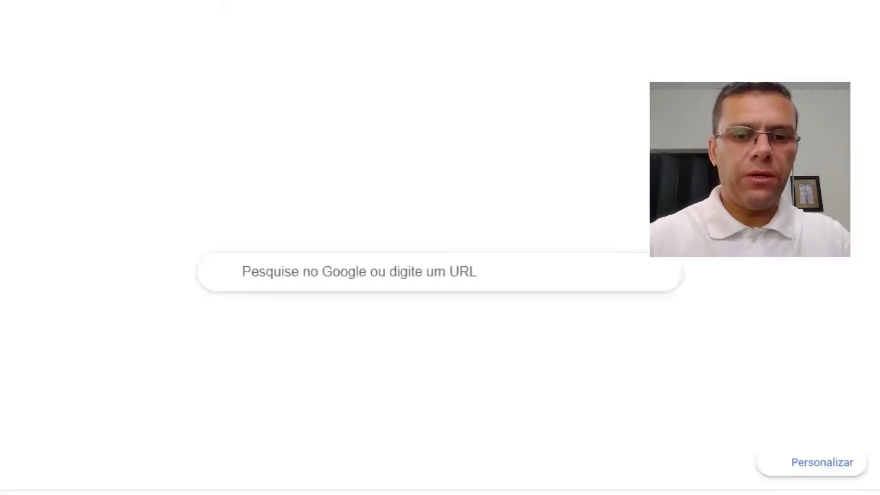
Open the AfiliCanva sales page and follow its purchase link to the checkout to check whether PIX is offered as a payment method
type("afilicanva")
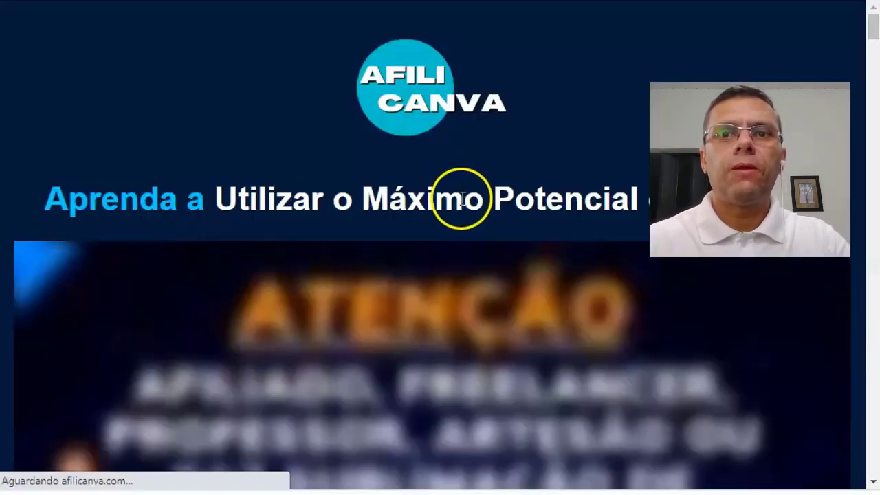
scroll(468, 307, "down", 4)
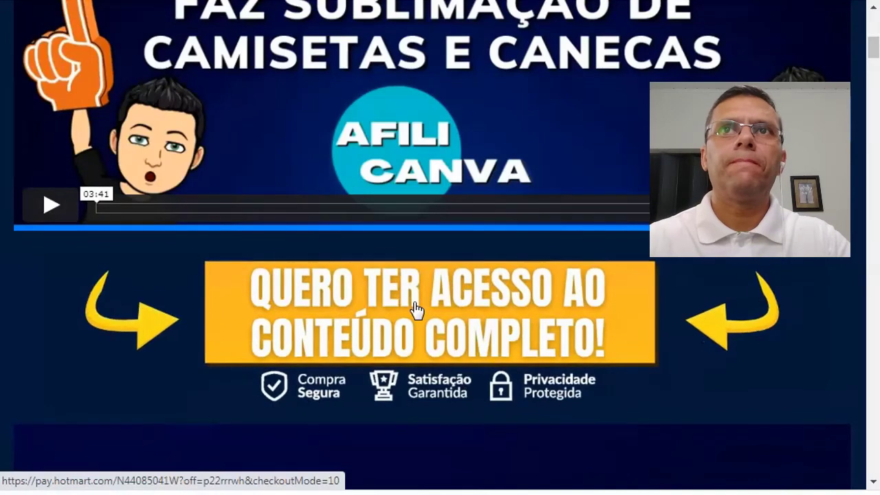
left_click(416, 309)
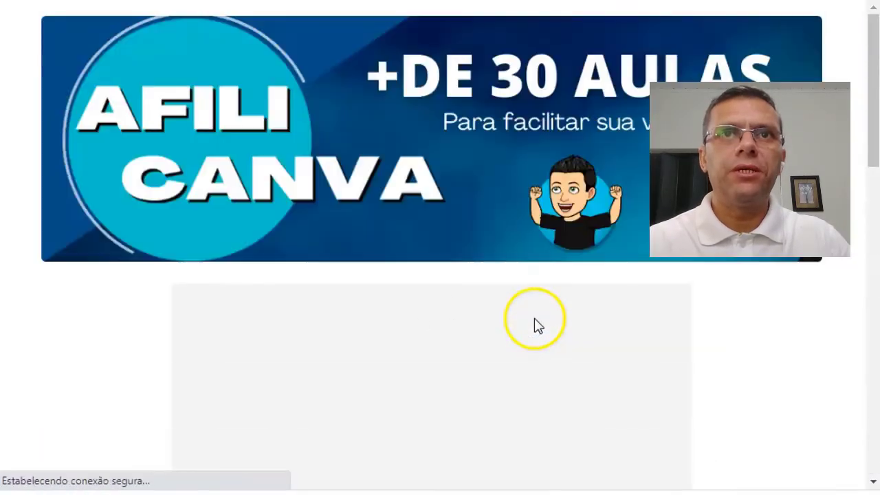
scroll(539, 309, "down", 3)
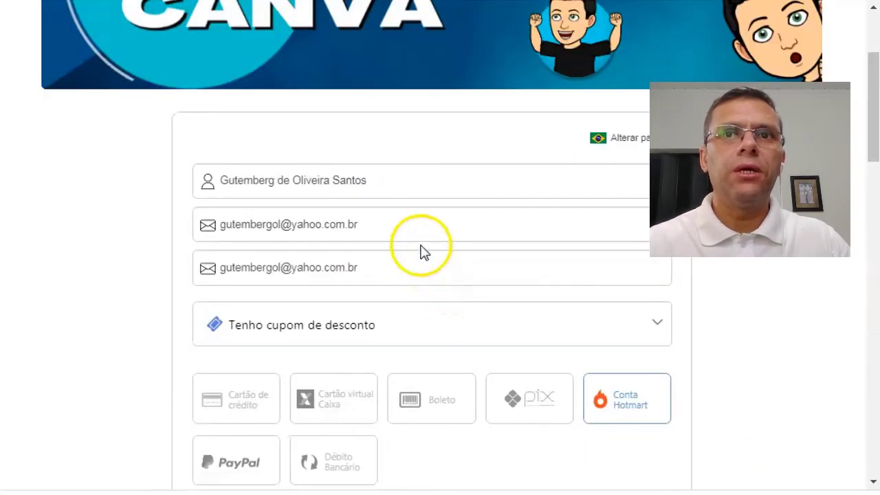
scroll(529, 405, "down", 1)
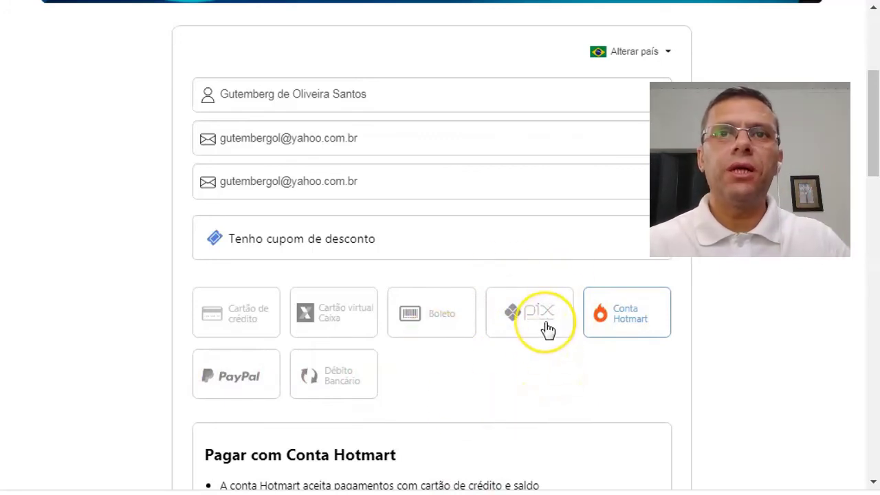
left_click(553, 354)
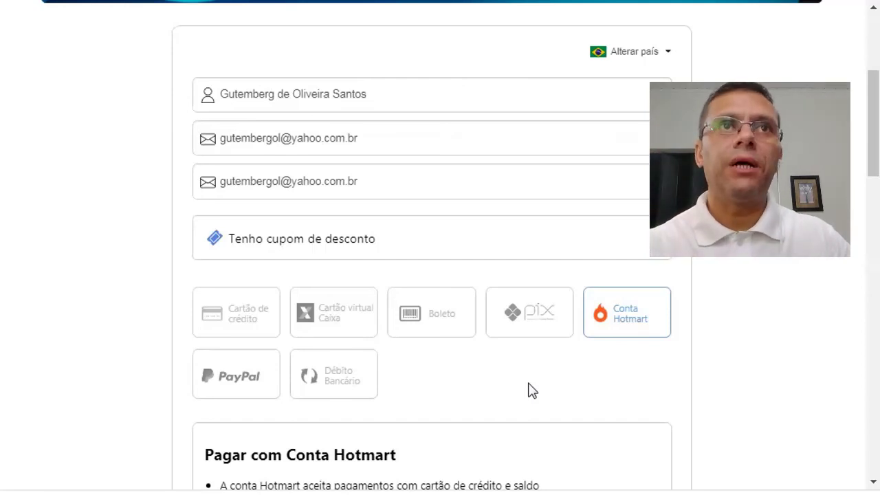
left_click(330, 319)
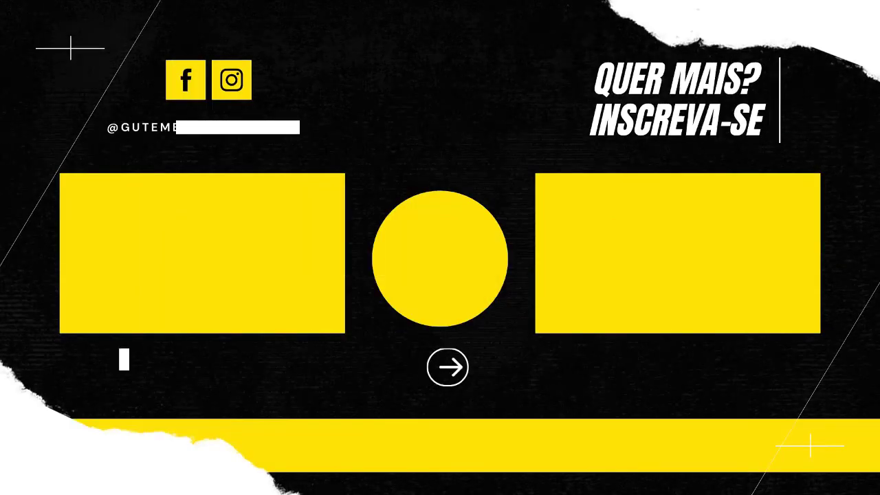